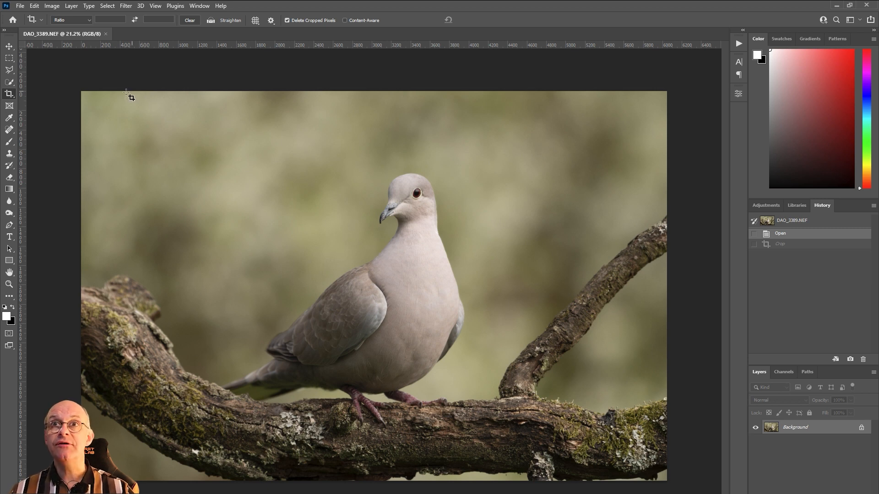
# Step: Crop the dove photo to a landscape frame around the head and upper body, leaving extra space in front of the beak
pyautogui.click(7, 94)
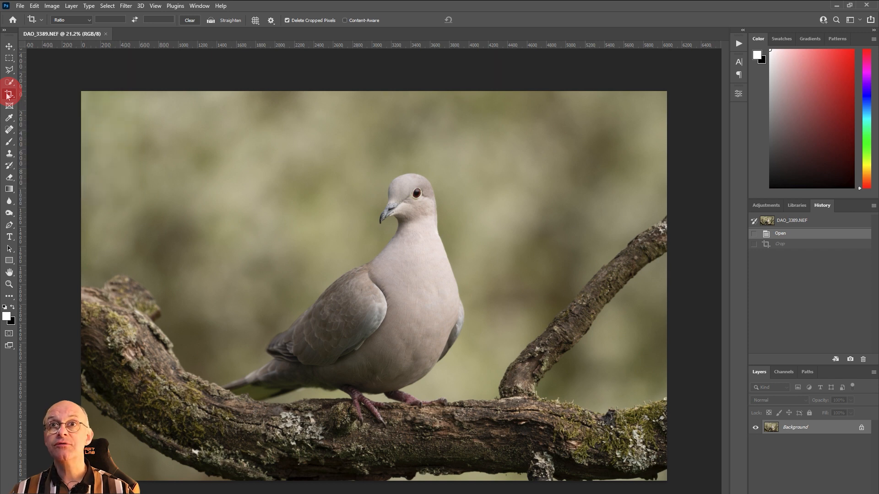
pyautogui.moveTo(83, 92); pyautogui.dragTo(212, 126)
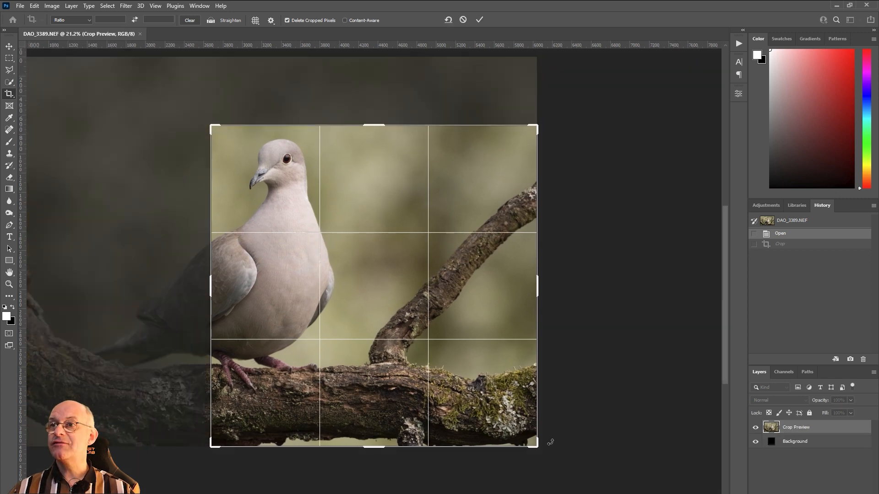
pyautogui.moveTo(538, 450); pyautogui.dragTo(437, 350)
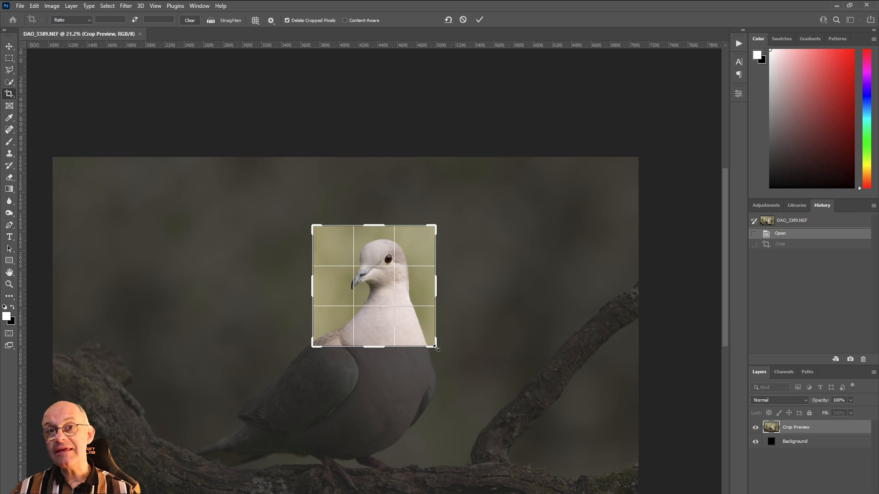
pyautogui.moveTo(313, 286); pyautogui.dragTo(299, 285)
pyautogui.moveTo(449, 289); pyautogui.dragTo(460, 293)
pyautogui.moveTo(384, 352); pyautogui.dragTo(384, 366)
pyautogui.moveTo(288, 290); pyautogui.dragTo(273, 298)
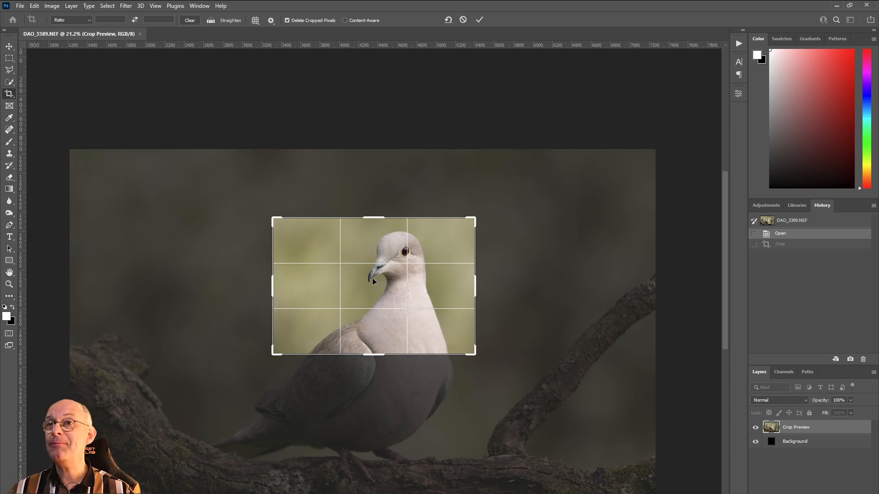
pyautogui.doubleClick(344, 279)
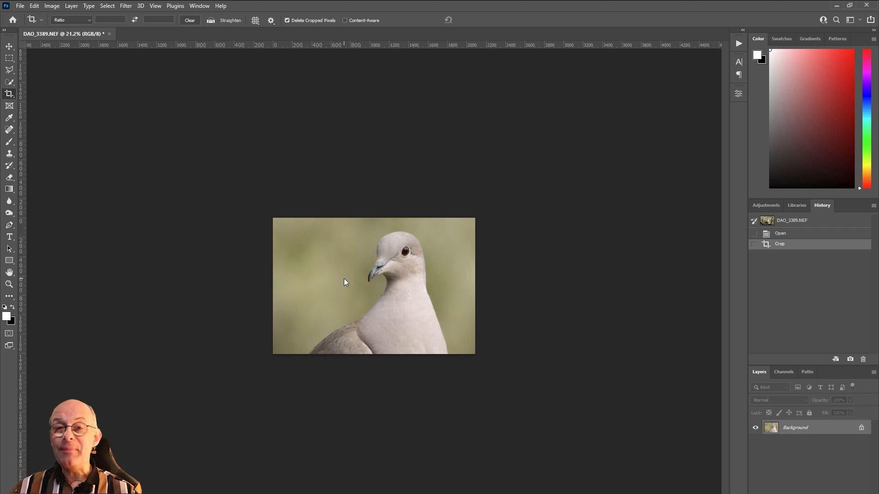
pyautogui.scroll(11, 344, 278)
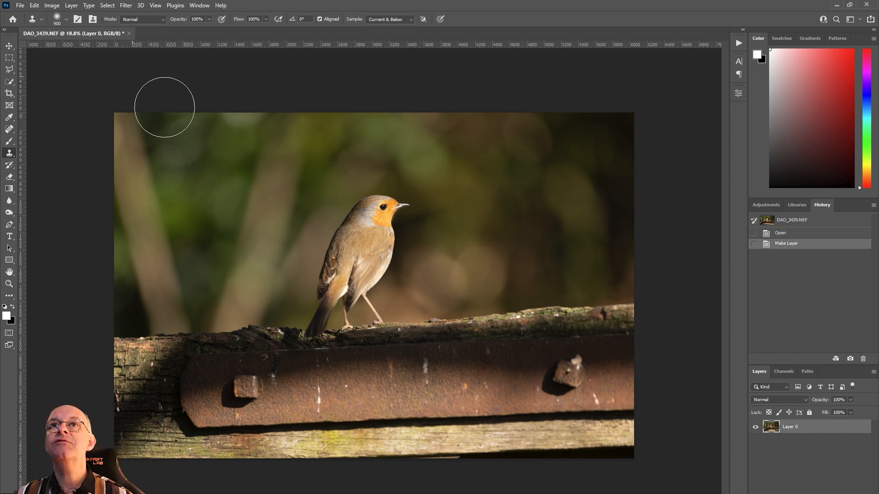
# Step: Flip the canvas of the robin photo horizontally
pyautogui.click(51, 5)
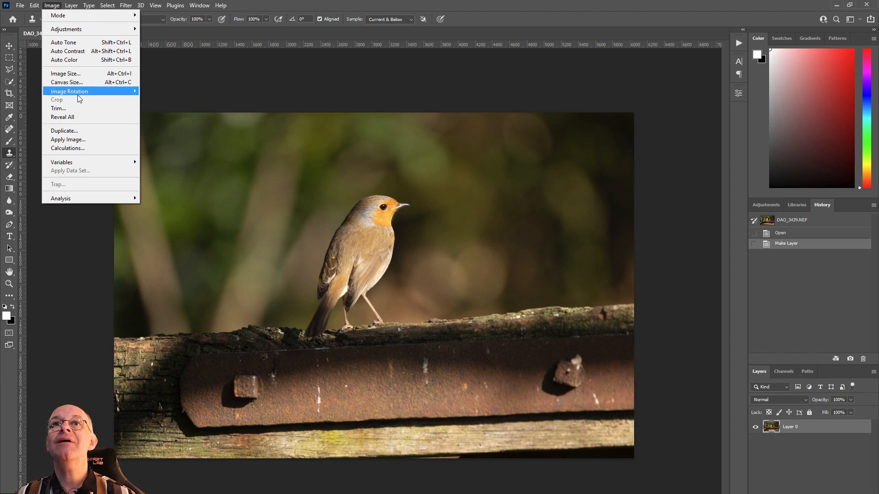
pyautogui.moveTo(80, 91)
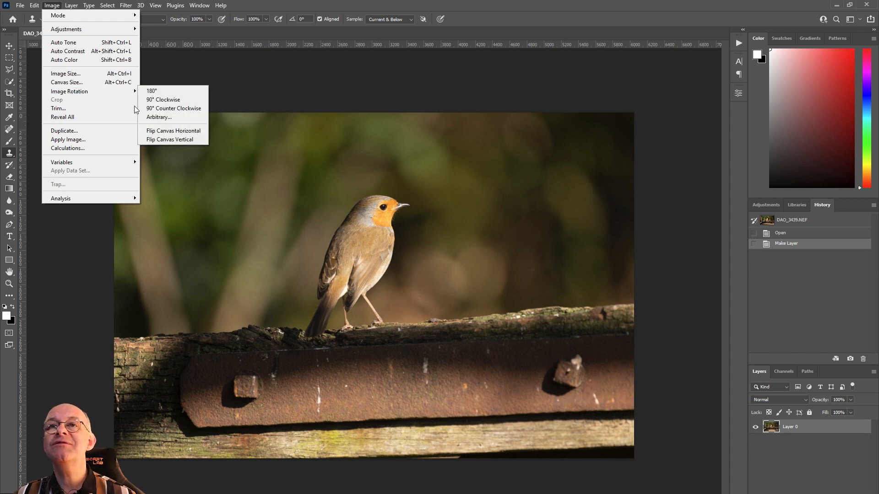
pyautogui.click(185, 131)
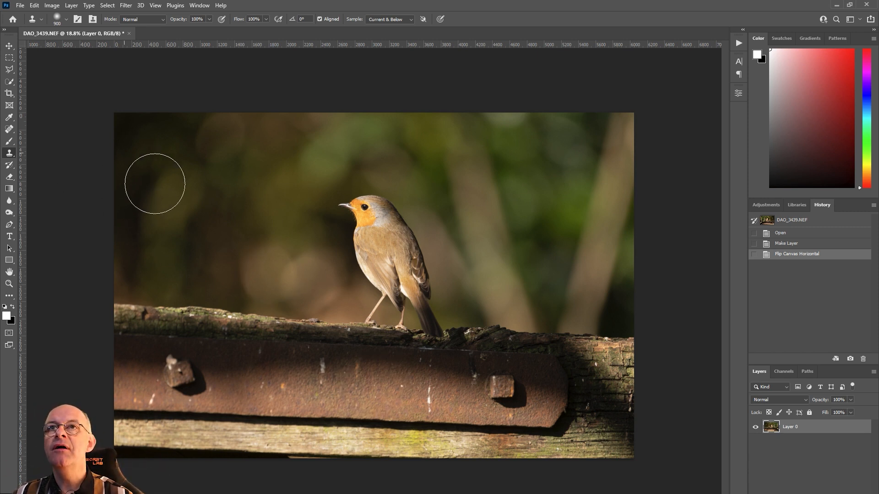
# Step: Rotate the robin layer by about -3.82° with Free Transform, levelling the wooden beam against a horizontal guide
pyautogui.hotkey('ctrl', 't')
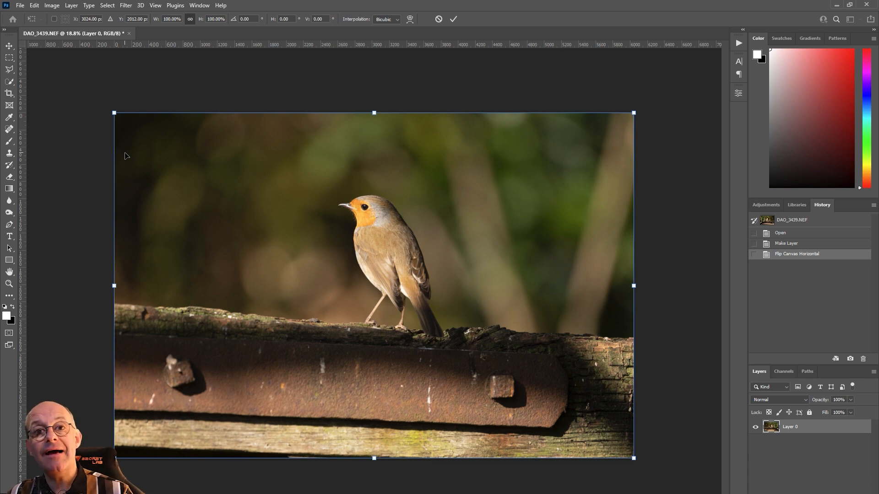
pyautogui.moveTo(641, 476)
pyautogui.mouseDown()
pyautogui.moveTo(648, 487)
pyautogui.moveTo(650, 477)
pyautogui.mouseUp()
pyautogui.moveTo(369, 45); pyautogui.dragTo(373, 318)
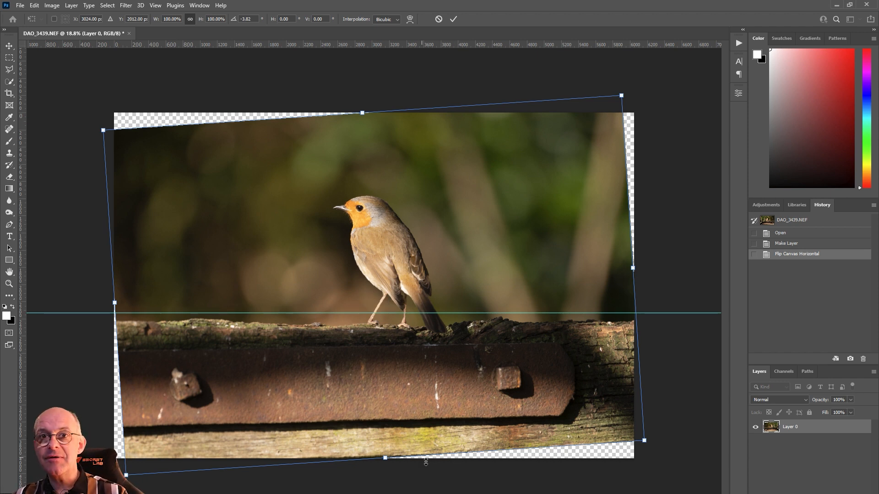
pyautogui.press('Return')
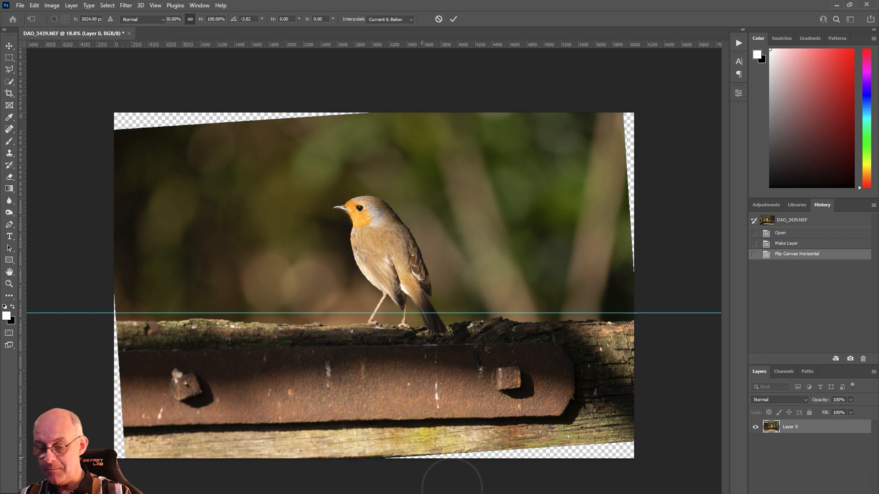
# Step: Move the horizontal guide off the picture to the empty area above the robin photo
pyautogui.press('s')
pyautogui.click(9, 46)
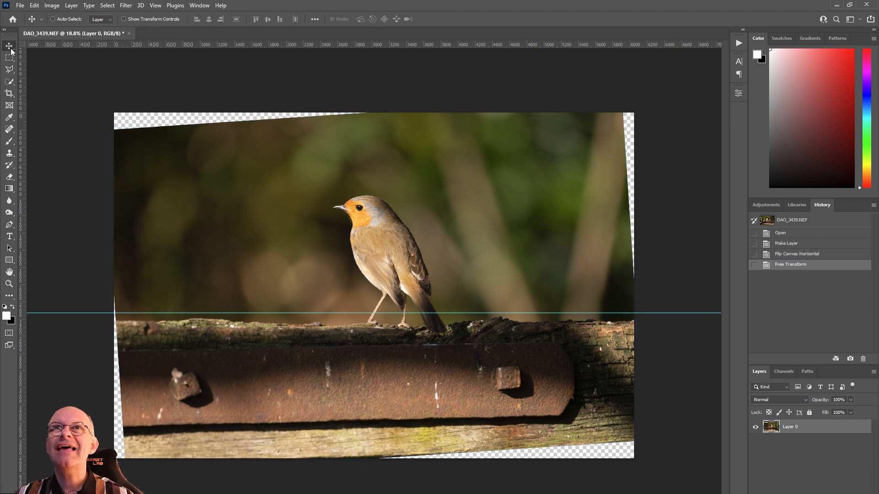
pyautogui.moveTo(53, 314); pyautogui.dragTo(136, 78)
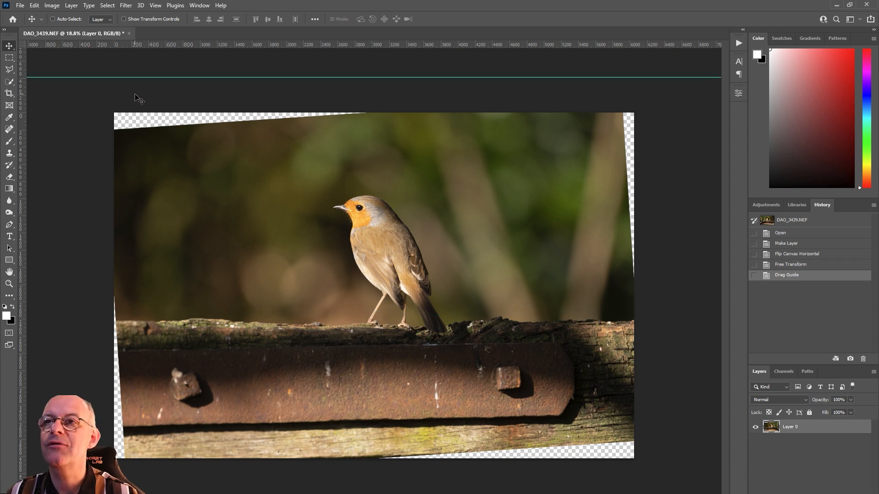
# Step: Crop the robin photo to about 4218 × 2715 px, excluding the transparent corners and leaving more space in front of the bird
pyautogui.click(10, 93)
pyautogui.moveTo(115, 115); pyautogui.dragTo(129, 128)
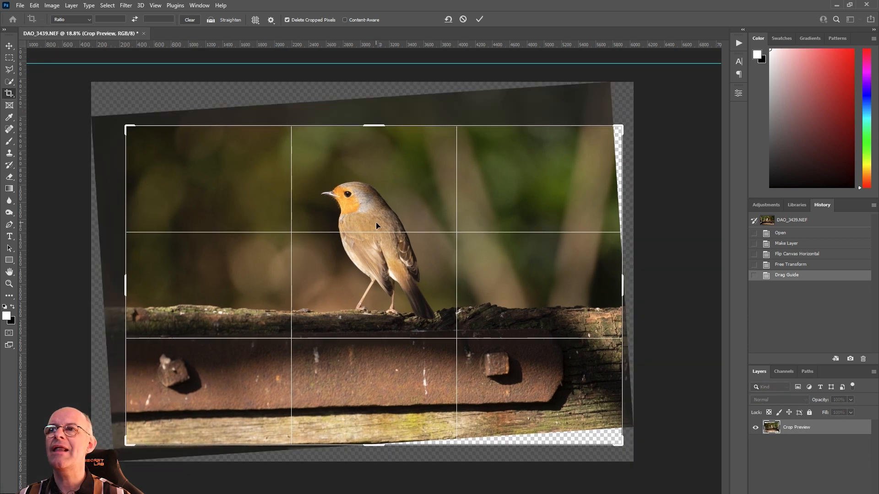
pyautogui.moveTo(625, 447); pyautogui.dragTo(561, 406)
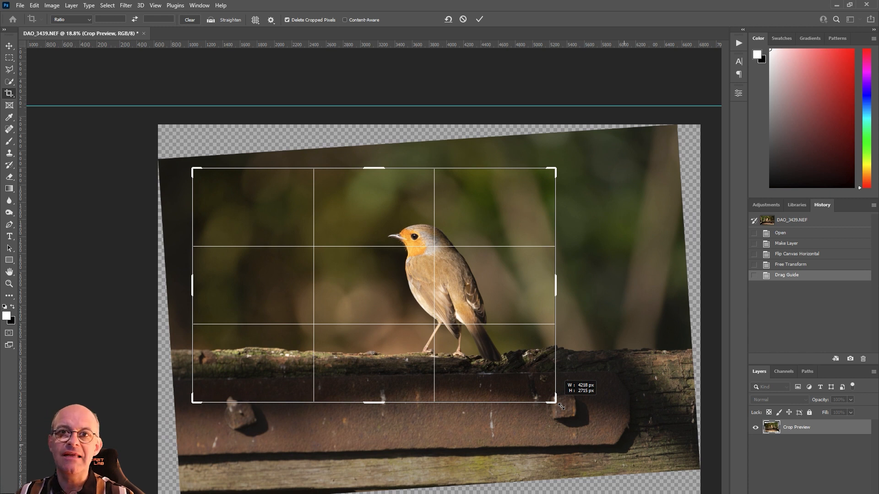
pyautogui.moveTo(560, 406); pyautogui.dragTo(561, 406)
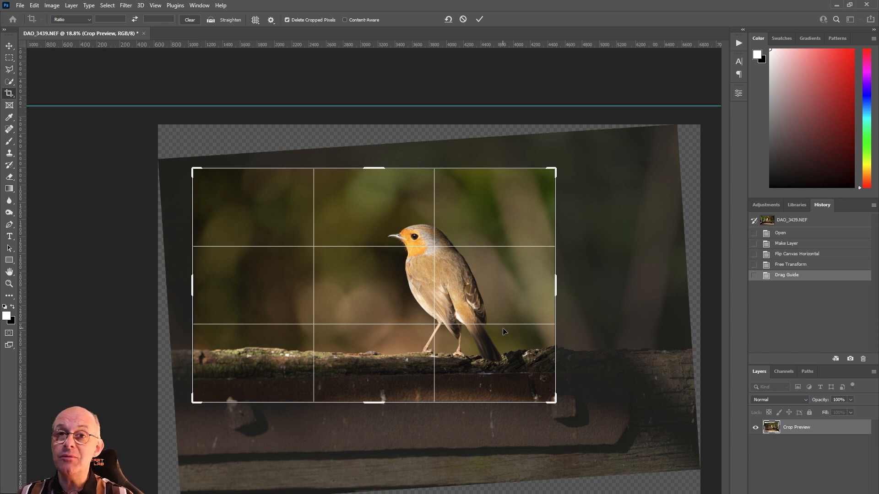
pyautogui.press('Return')
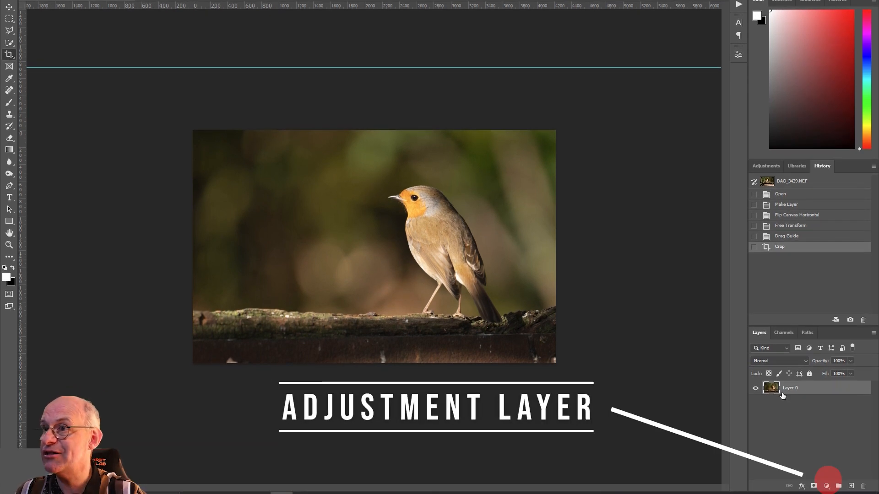
# Step: Add a Curves adjustment layer above the robin layer and lower its white point to about a third to darken the photo
pyautogui.click(822, 486)
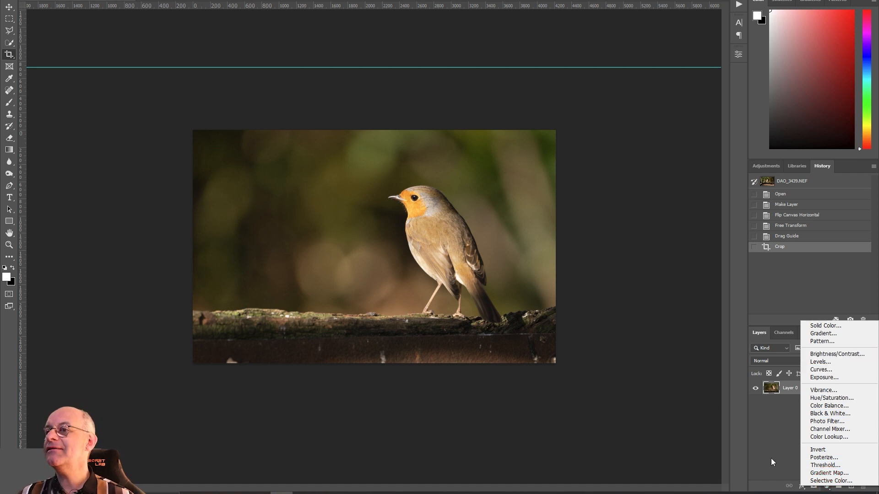
pyautogui.click(825, 373)
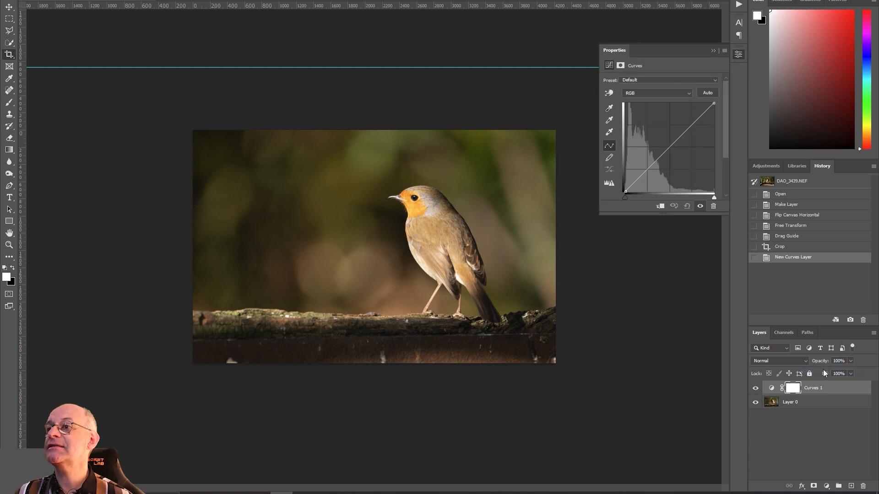
pyautogui.moveTo(716, 111); pyautogui.dragTo(735, 164)
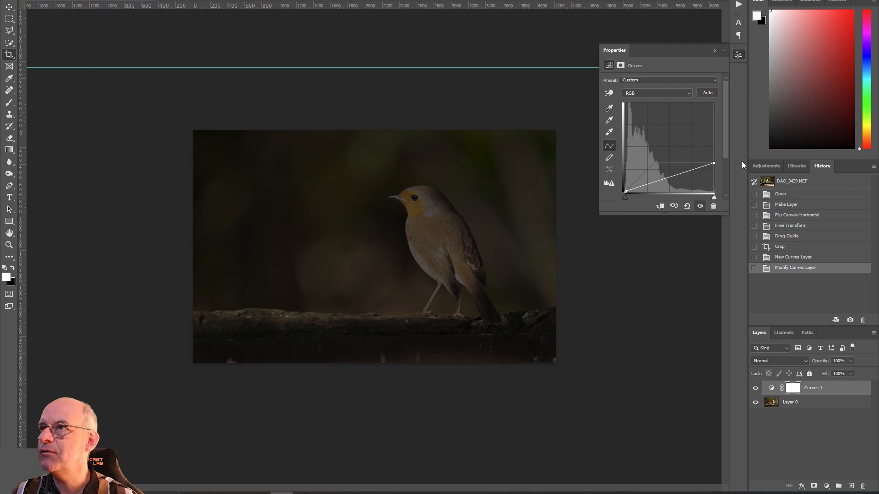
# Step: Invert the Curves layer's mask to black to hide the darkening
pyautogui.click(794, 390)
pyautogui.click(794, 389)
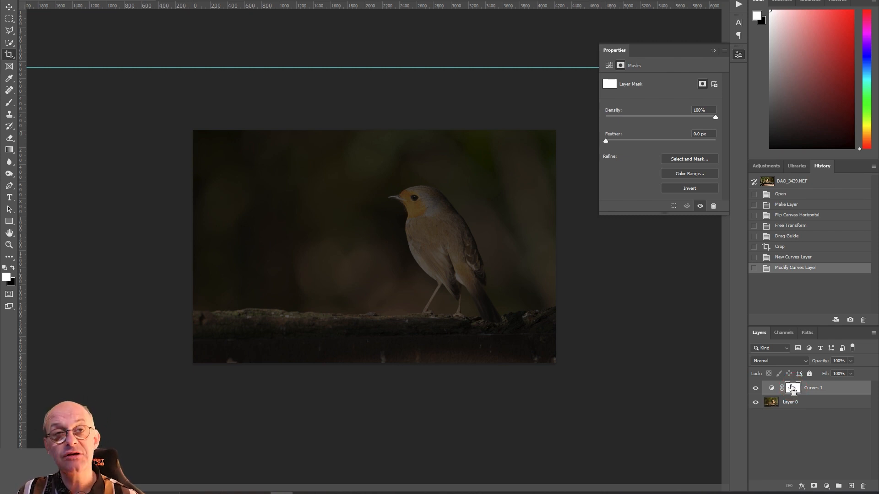
pyautogui.hotkey('ctrl', 'i')
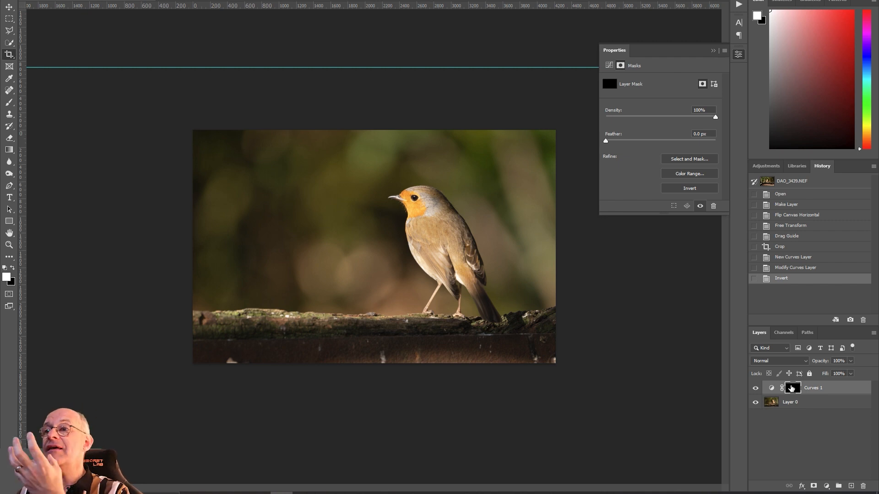
# Step: Paint white on the Curves mask over the background around the robin with a soft 1000 px brush at 50% opacity
pyautogui.click(9, 103)
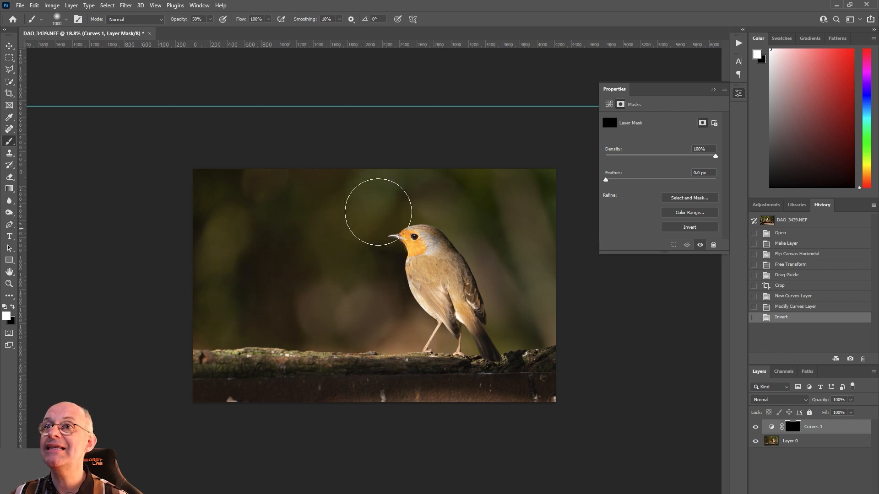
pyautogui.moveTo(475, 201)
pyautogui.mouseDown()
pyautogui.moveTo(563, 235)
pyautogui.moveTo(589, 336)
pyautogui.moveTo(576, 337)
pyautogui.moveTo(561, 228)
pyautogui.mouseUp()
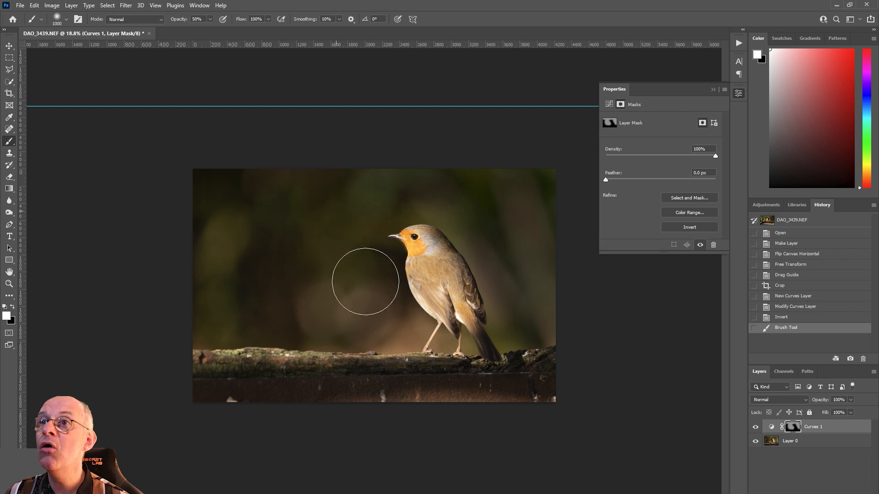
pyautogui.moveTo(390, 338)
pyautogui.mouseDown()
pyautogui.moveTo(274, 298)
pyautogui.moveTo(260, 326)
pyautogui.moveTo(392, 353)
pyautogui.moveTo(286, 216)
pyautogui.moveTo(537, 202)
pyautogui.moveTo(608, 314)
pyautogui.mouseUp()
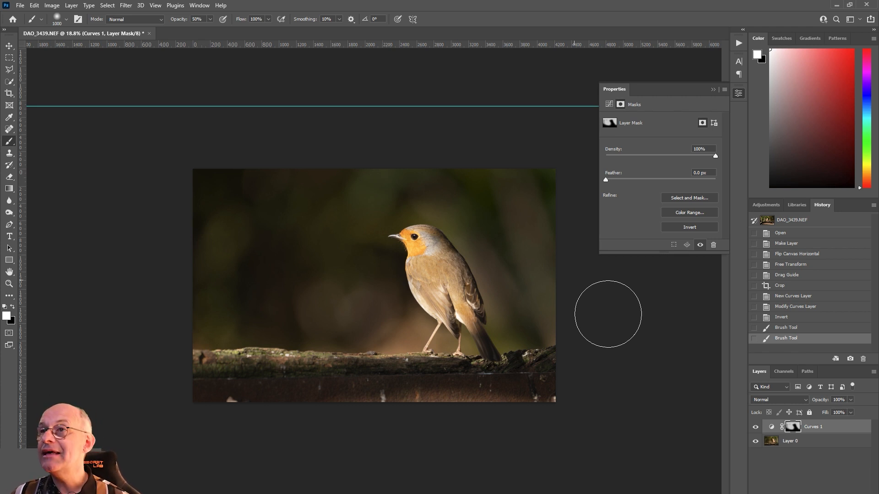
# Step: Paint black on the mask over the background behind the robin's back to lighten it, and repaint that area with white
pyautogui.press('x')
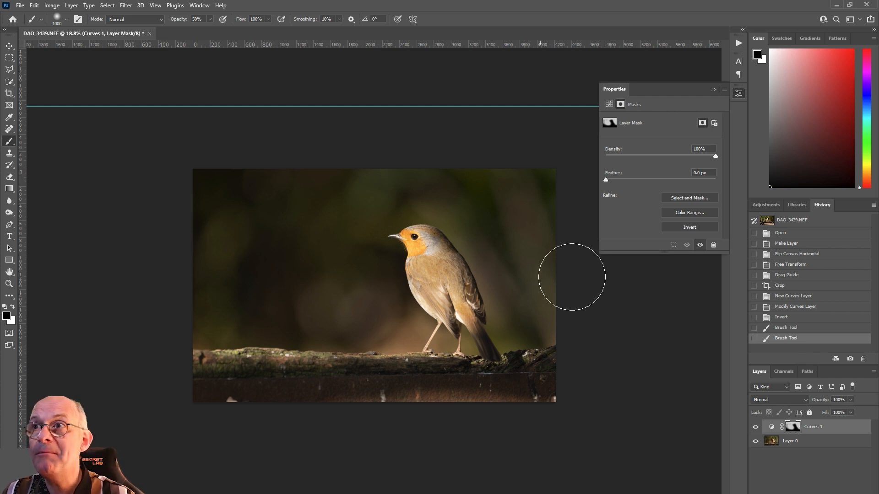
pyautogui.moveTo(585, 326)
pyautogui.mouseDown()
pyautogui.moveTo(572, 295)
pyautogui.moveTo(604, 346)
pyautogui.mouseUp()
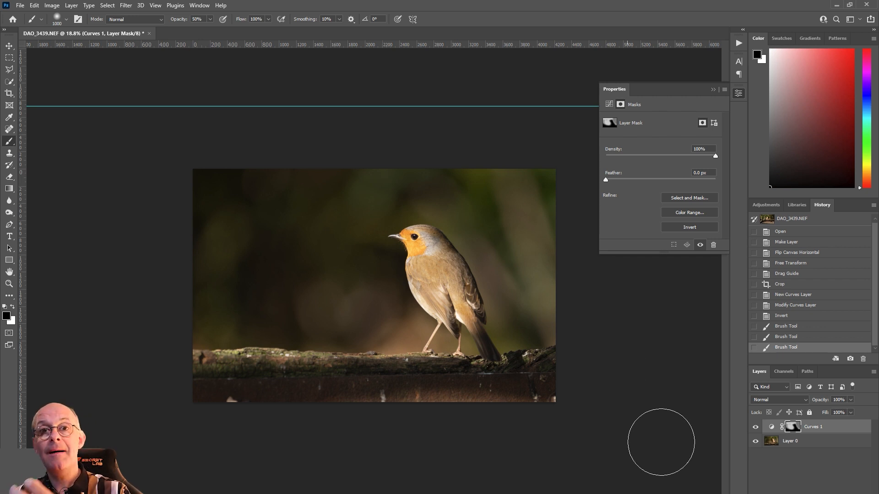
pyautogui.press('x')
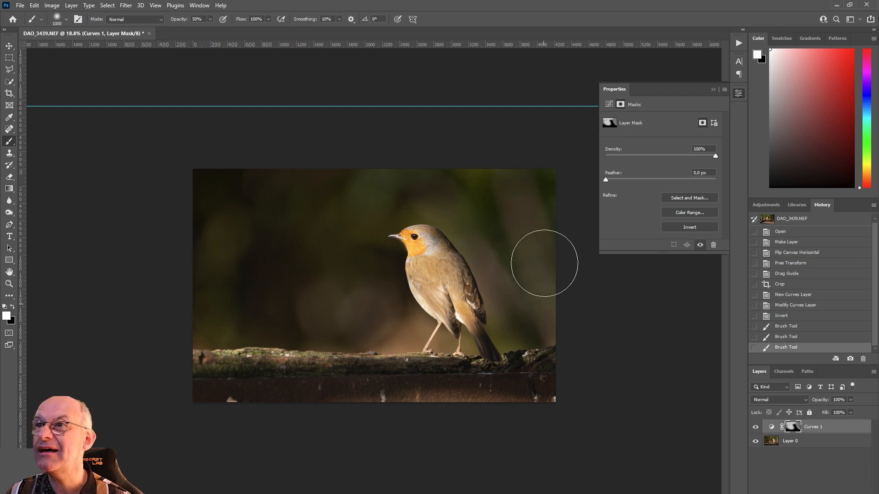
pyautogui.moveTo(573, 273); pyautogui.dragTo(549, 224)
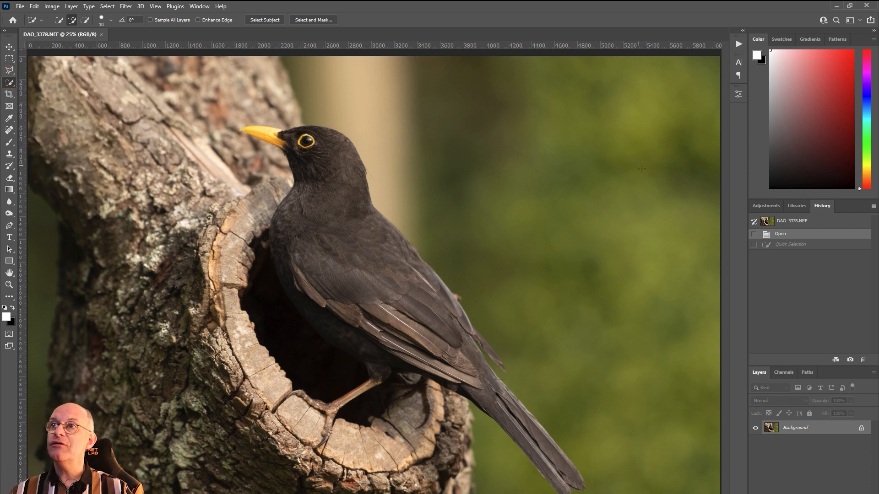
# Step: Select the blurred background behind the blackbird, including the pale vertical strip, with the Quick Selection tool
pyautogui.moveTo(552, 120)
pyautogui.mouseDown()
pyautogui.moveTo(508, 129)
pyautogui.moveTo(404, 123)
pyautogui.moveTo(398, 146)
pyautogui.mouseUp()
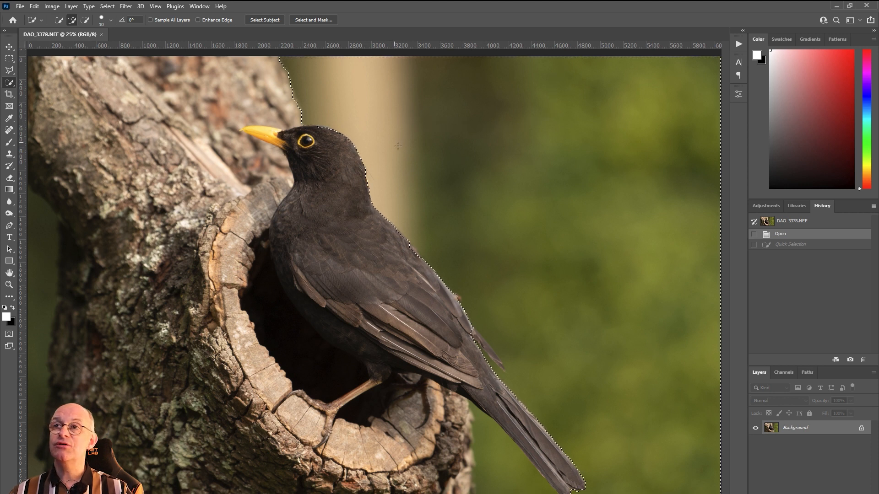
pyautogui.hotkey('ctrl', 'shift', 'z')
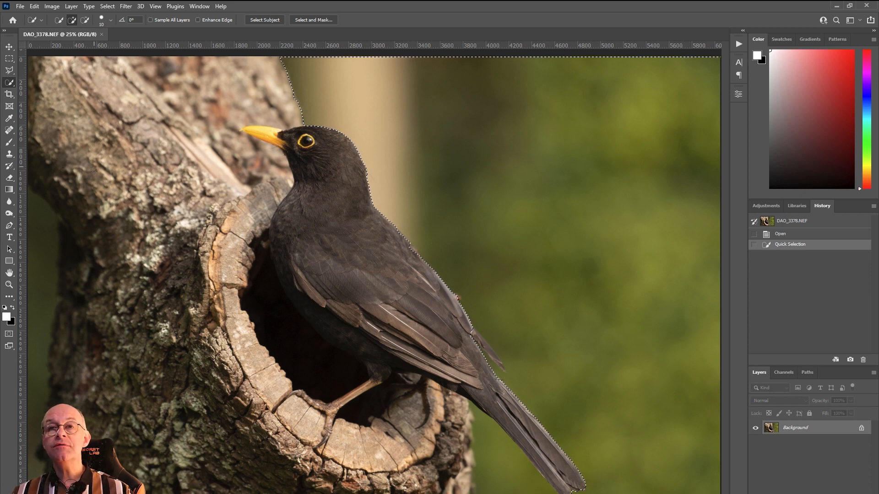
# Step: Clone green background over the lower part of the pale strip behind the blackbird's neck, using the Clone Stamp at 900 px
pyautogui.click(9, 155)
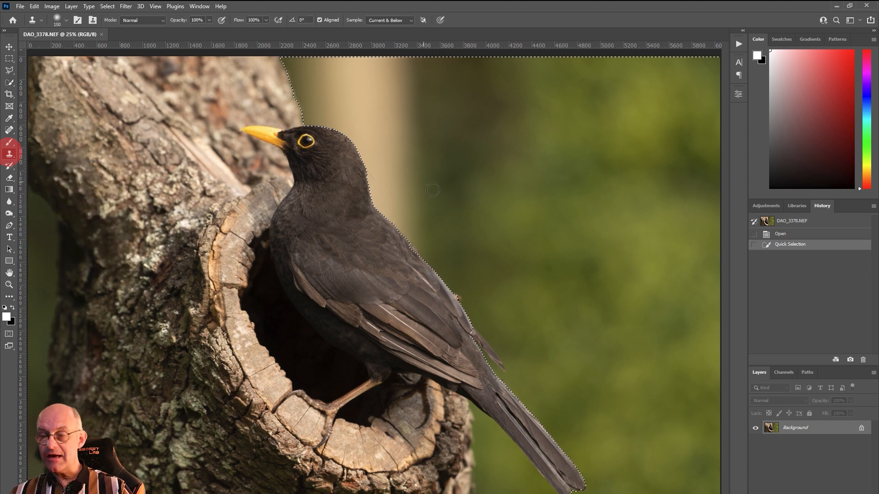
pyautogui.press(']')
pyautogui.press(']')
pyautogui.press(']')
pyautogui.press(']')
pyautogui.press(']')
pyautogui.press(']')
pyautogui.press(']')
pyautogui.press(']')
pyautogui.press(']')
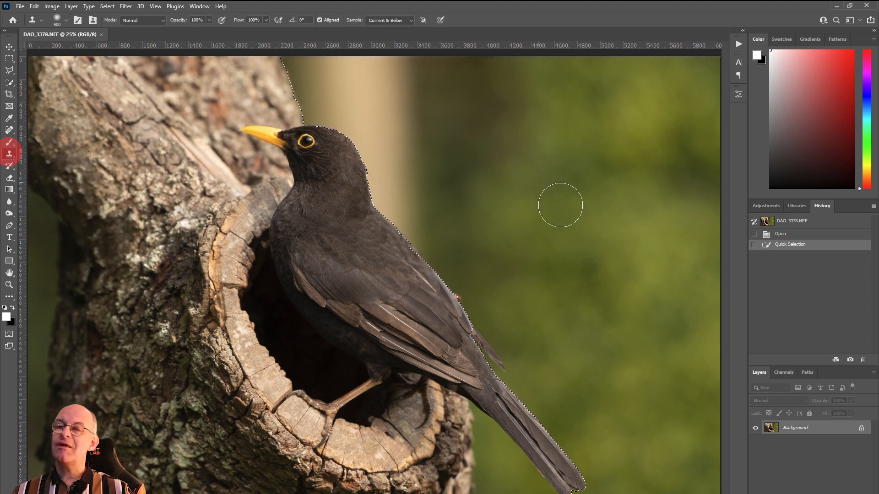
pyautogui.press(']')
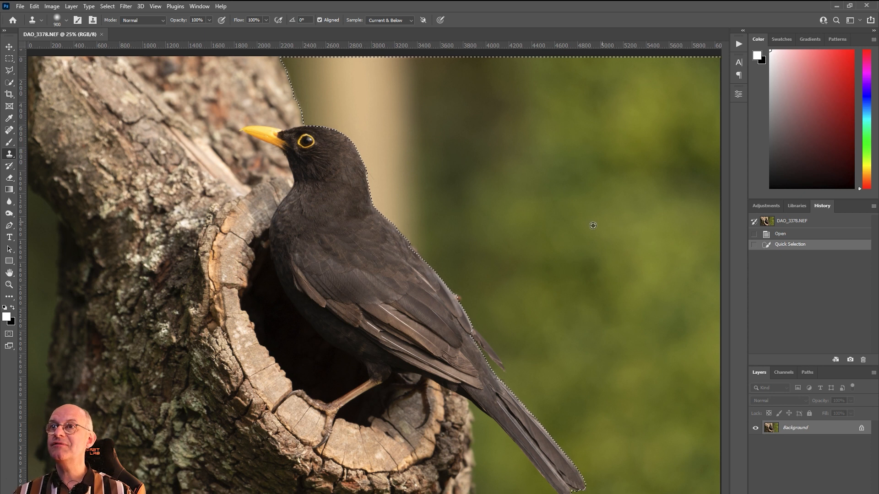
pyautogui.click(455, 251)
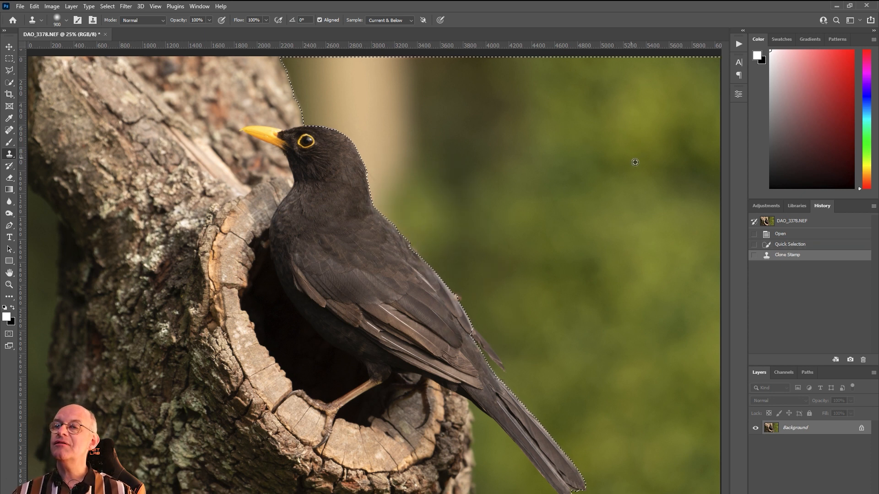
pyautogui.click(432, 193)
pyautogui.click(432, 193)
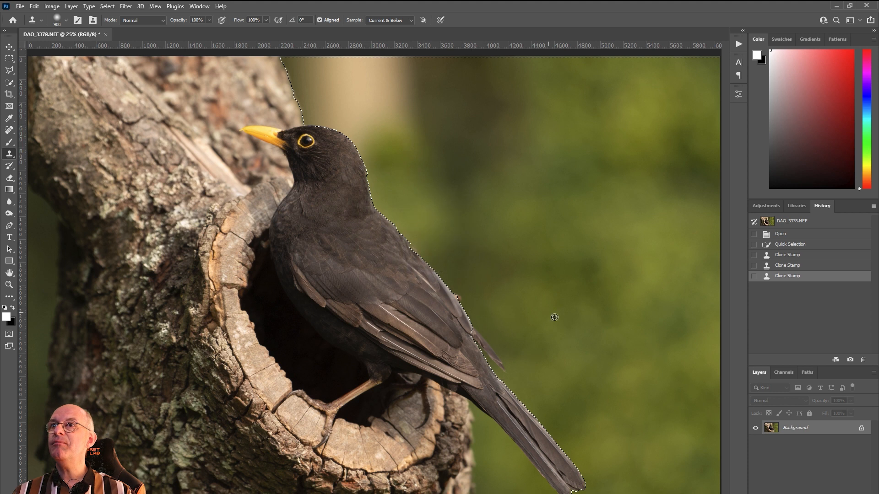
# Step: Clone green background over the rest of the pale strip above the blackbird's head and the dark patch beside it
pyautogui.click(399, 145)
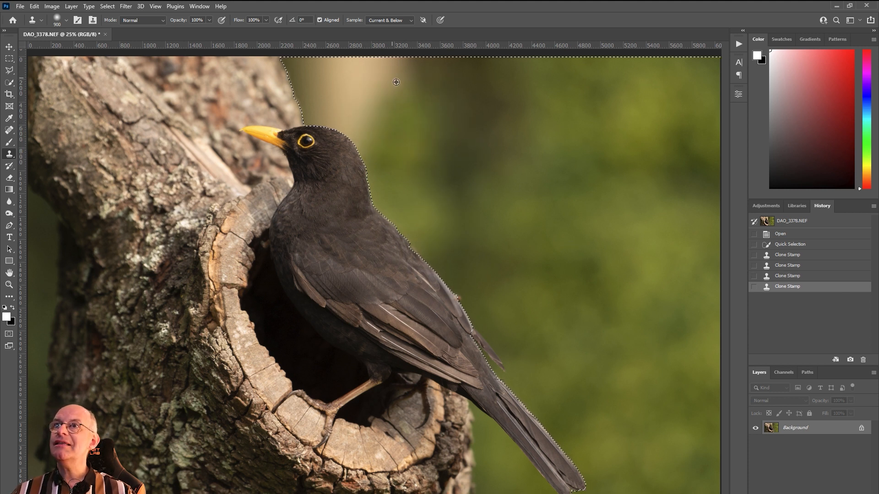
pyautogui.click(450, 138)
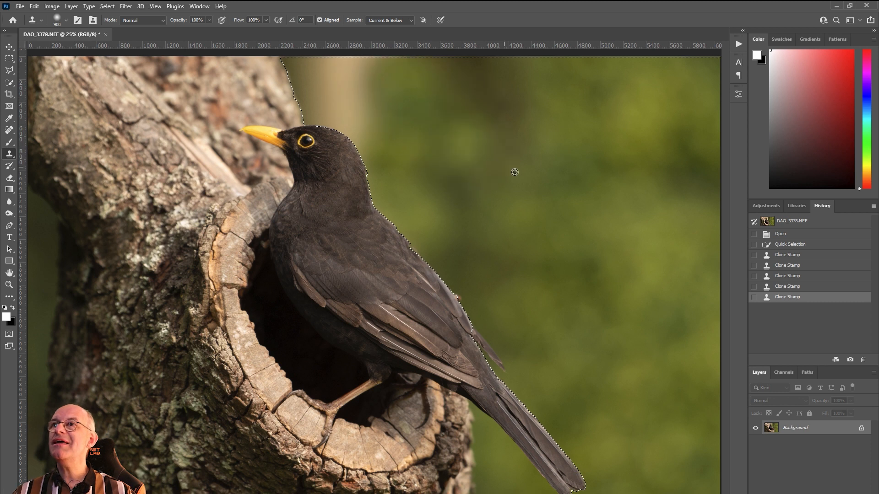
pyautogui.click(387, 159)
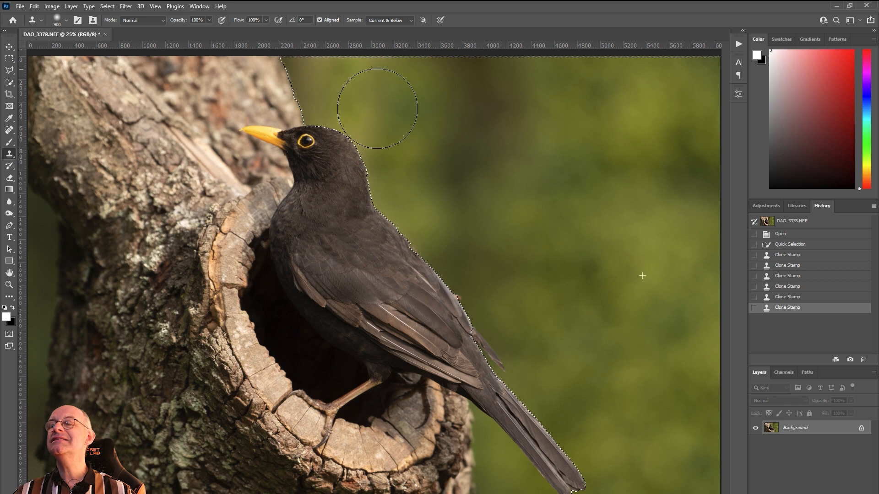
pyautogui.click(349, 122)
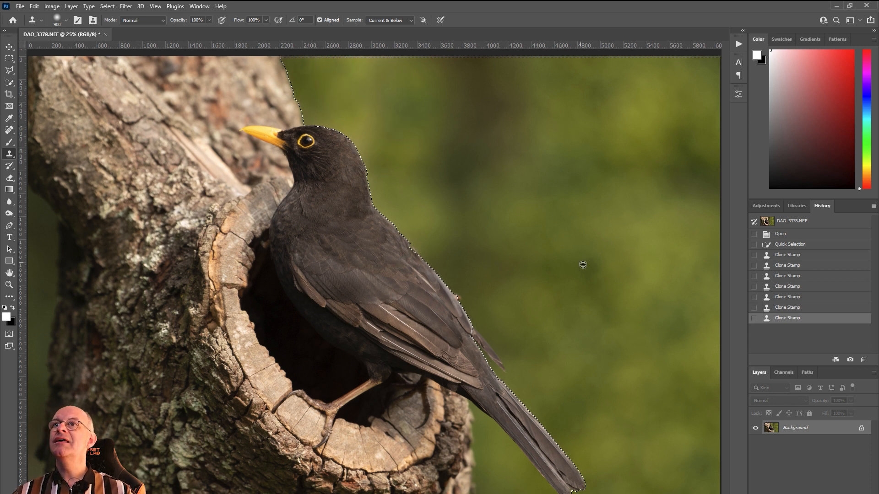
pyautogui.click(514, 245)
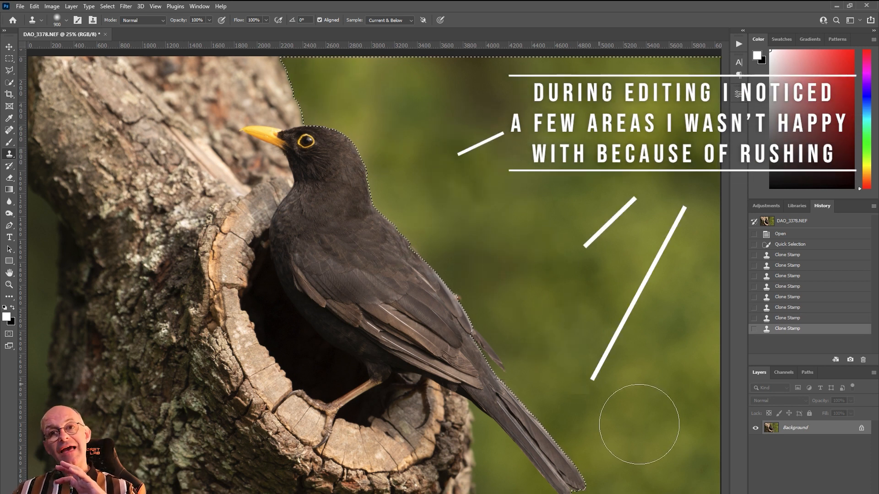